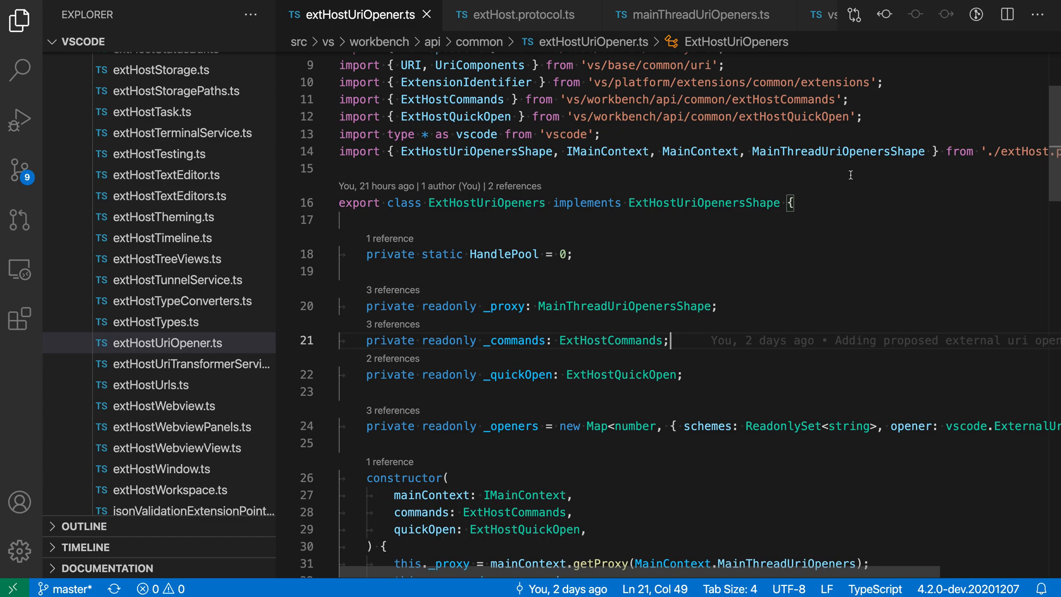
Bring up the Command Palette filtered with 't' to list task commands
{"action": "key", "text": "super+shift+p"}
{"action": "type", "text": "t"}
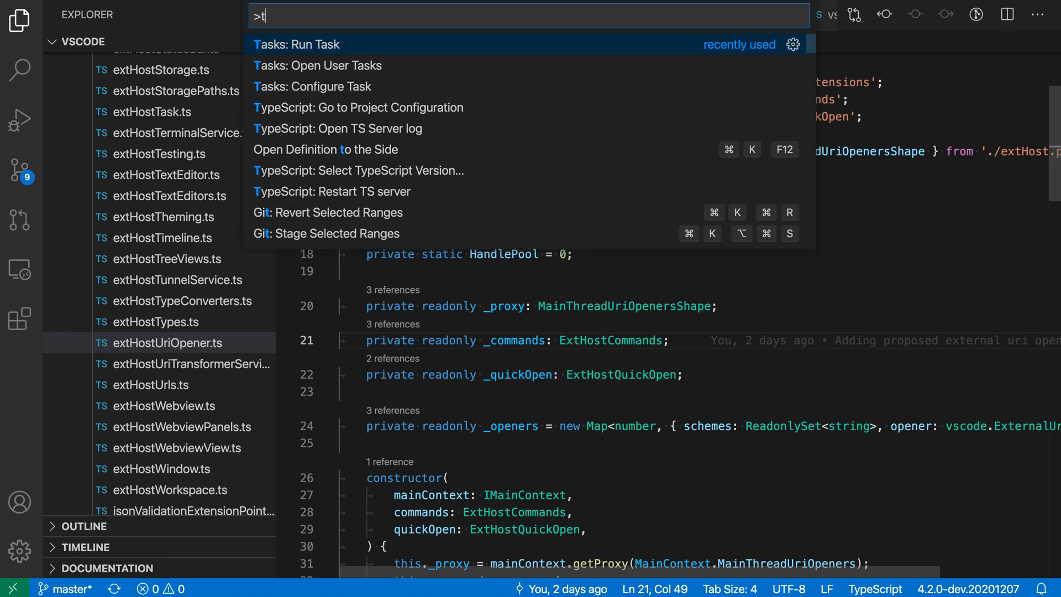
{"action": "type", "text": "asks us"}
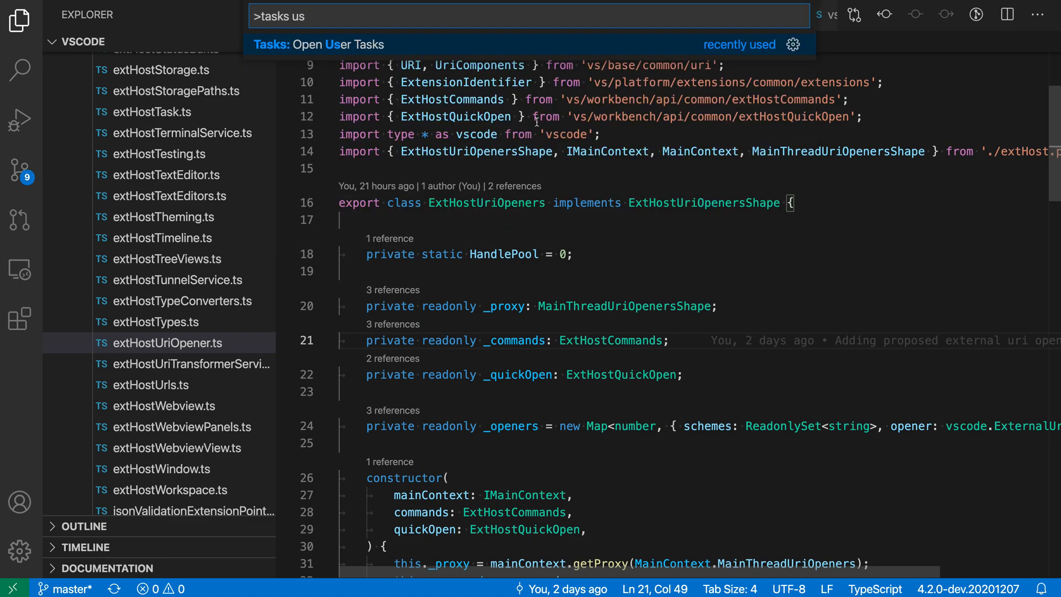
Create a user tasks.json from the Others template with a sample echo shell task
{"action": "left_click", "coordinate": [301, 45]}
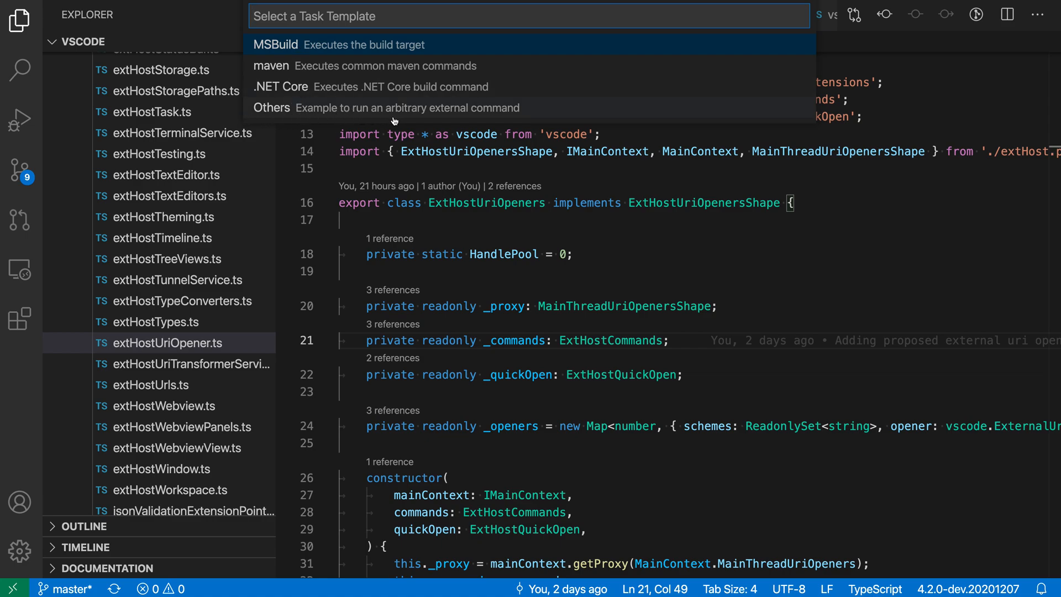
{"action": "left_click", "coordinate": [301, 111]}
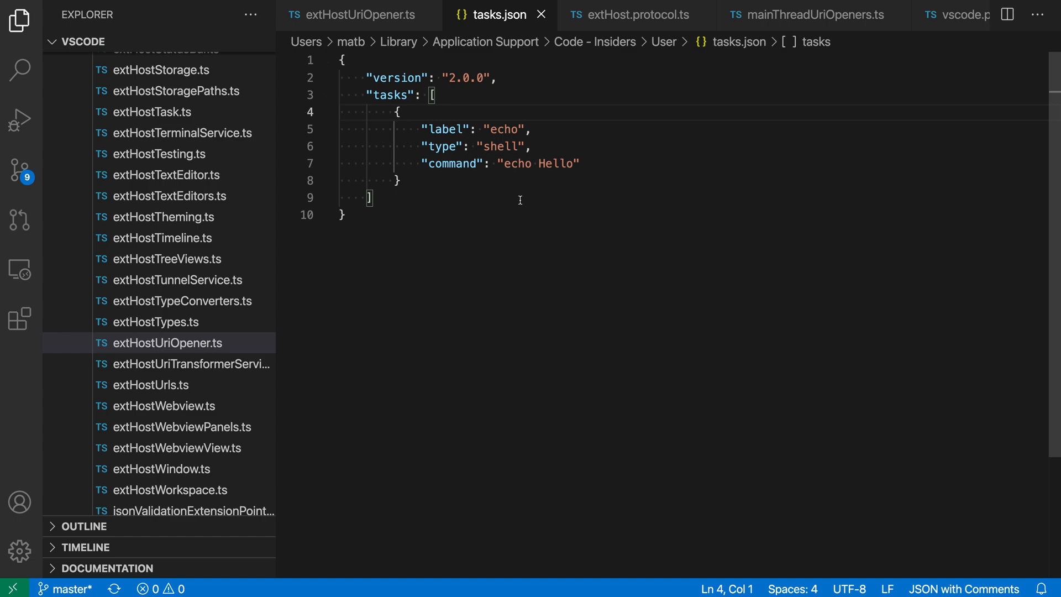
Change the task to label 'cowsay' with command 'cowsay ${file}' and save tasks.json
{"action": "left_click", "coordinate": [523, 166]}
{"action": "double_click", "coordinate": [522, 166]}
{"action": "type", "text": "cowsay"}
{"action": "key", "text": "Right"}
{"action": "key", "text": "shift+alt+Right"}
{"action": "key", "text": "BackSpace"}
{"action": "type", "text": "${file"}
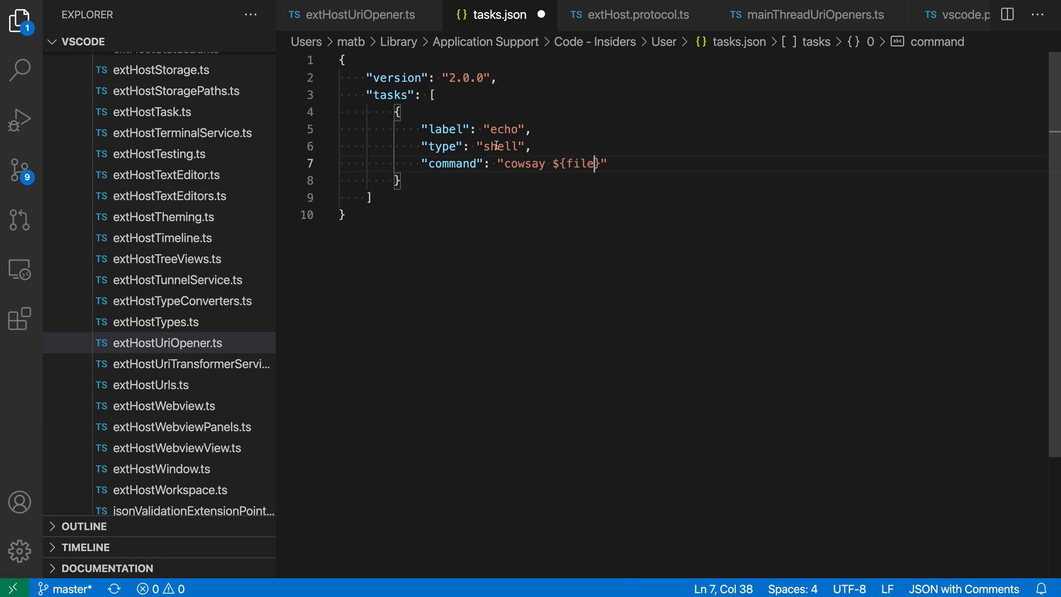
{"action": "double_click", "coordinate": [504, 129]}
{"action": "type", "text": "cowsay"}
{"action": "key", "text": "super+s"}
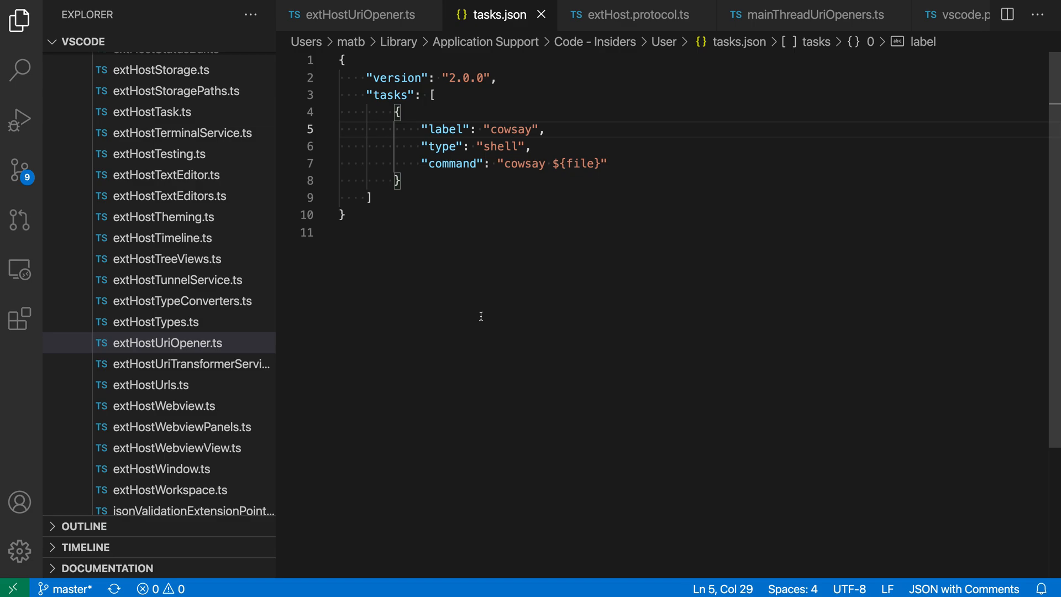
Return to the extHostUriOpener.ts editor
{"action": "left_click", "coordinate": [365, 17]}
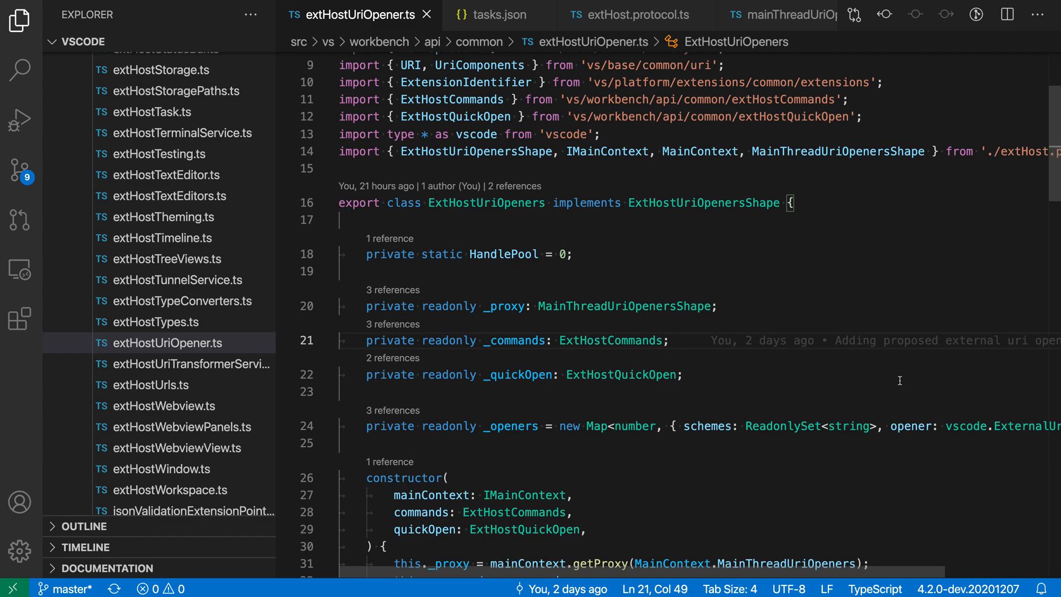
Run the cowsay task via Tasks: Run Task, continuing without scanning output, printing the cow in the terminal
{"action": "key", "text": "super+shift+p"}
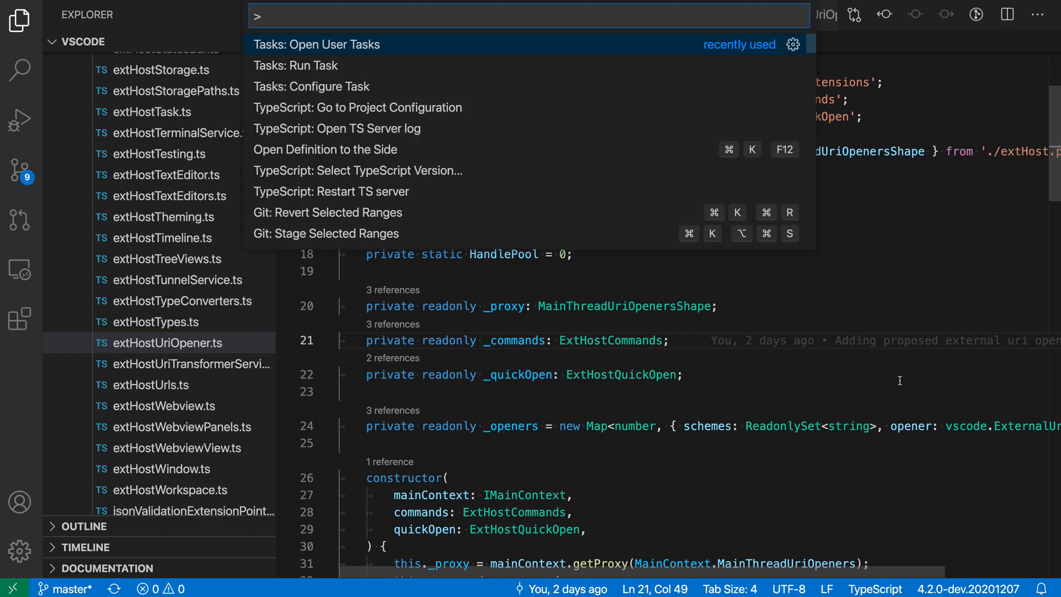
{"action": "type", "text": "run ta"}
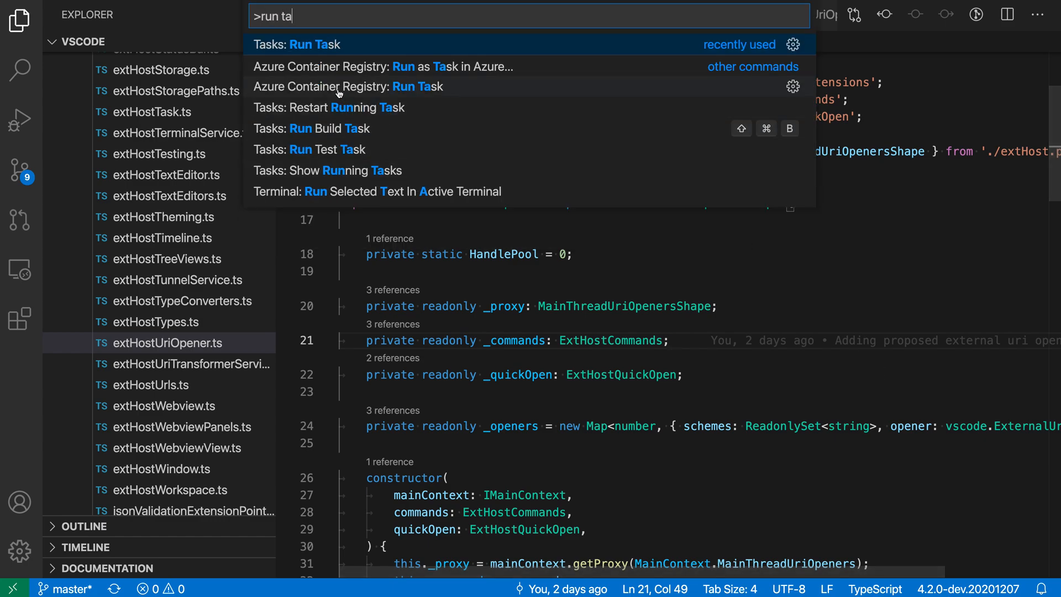
{"action": "key", "text": "Return"}
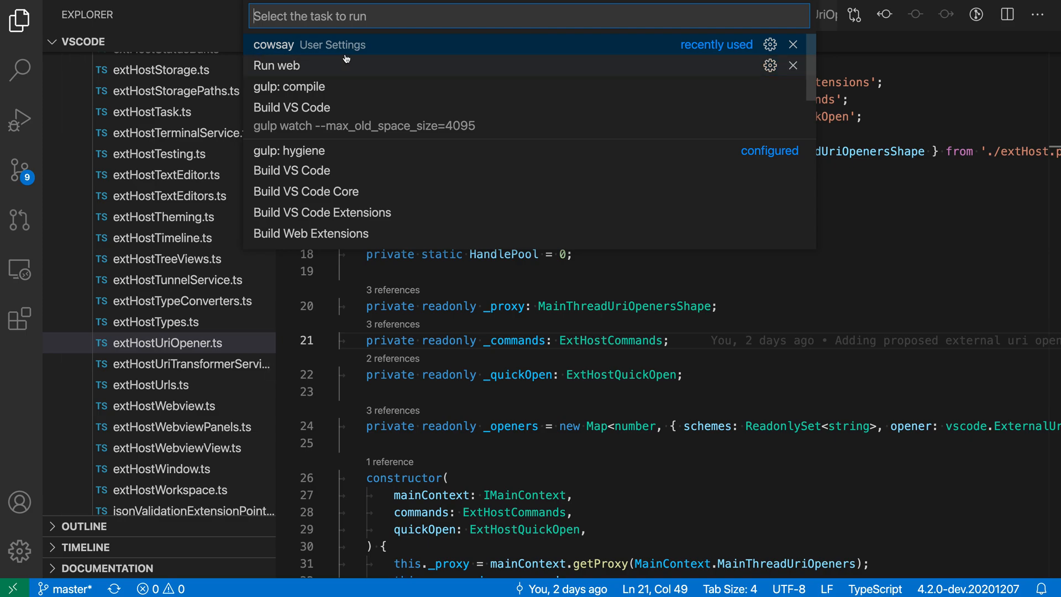
{"action": "left_click", "coordinate": [286, 50]}
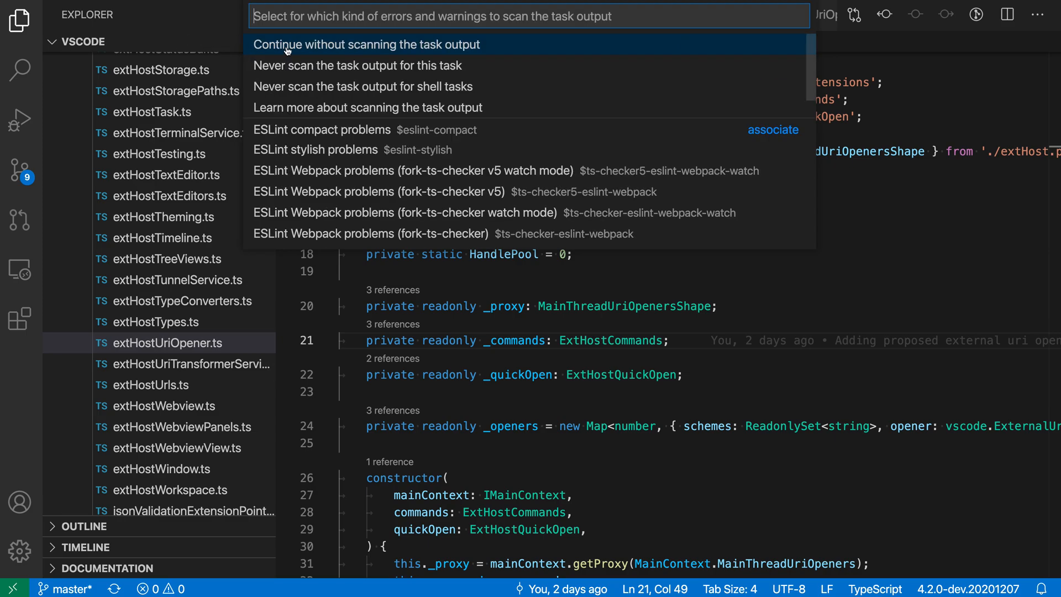
{"action": "left_click", "coordinate": [435, 46]}
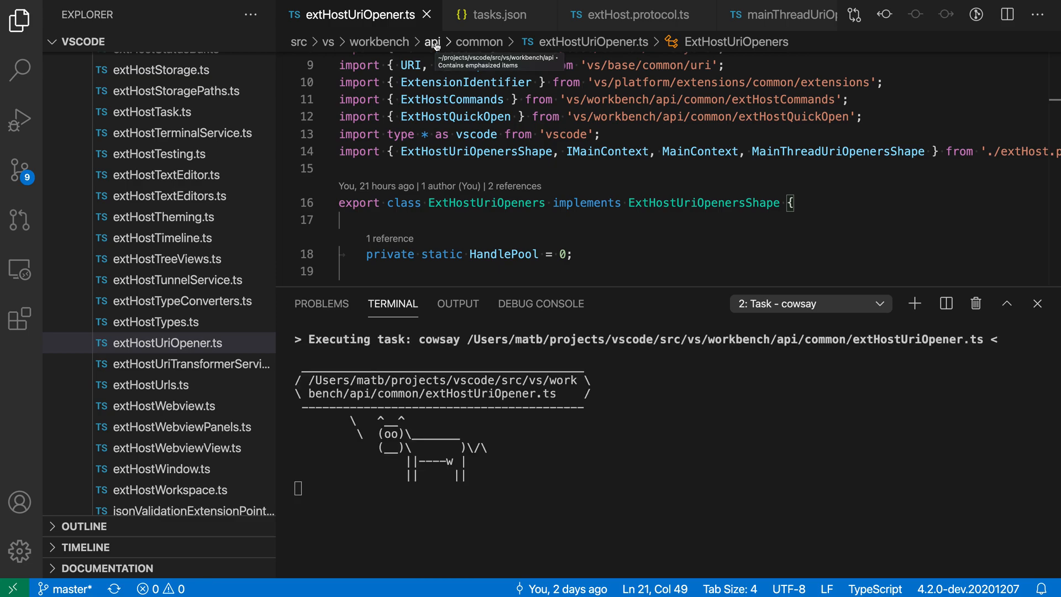